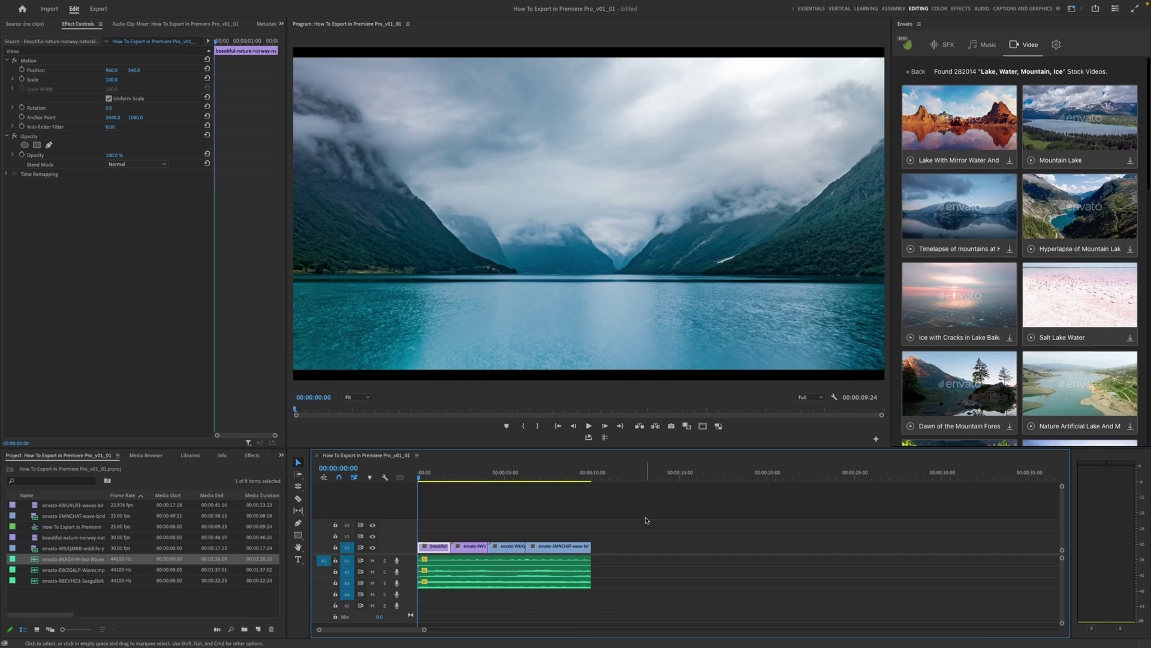
Step: Deselect the lake clip and play back the sequence, stopping on the opening lake clip
click(646, 520)
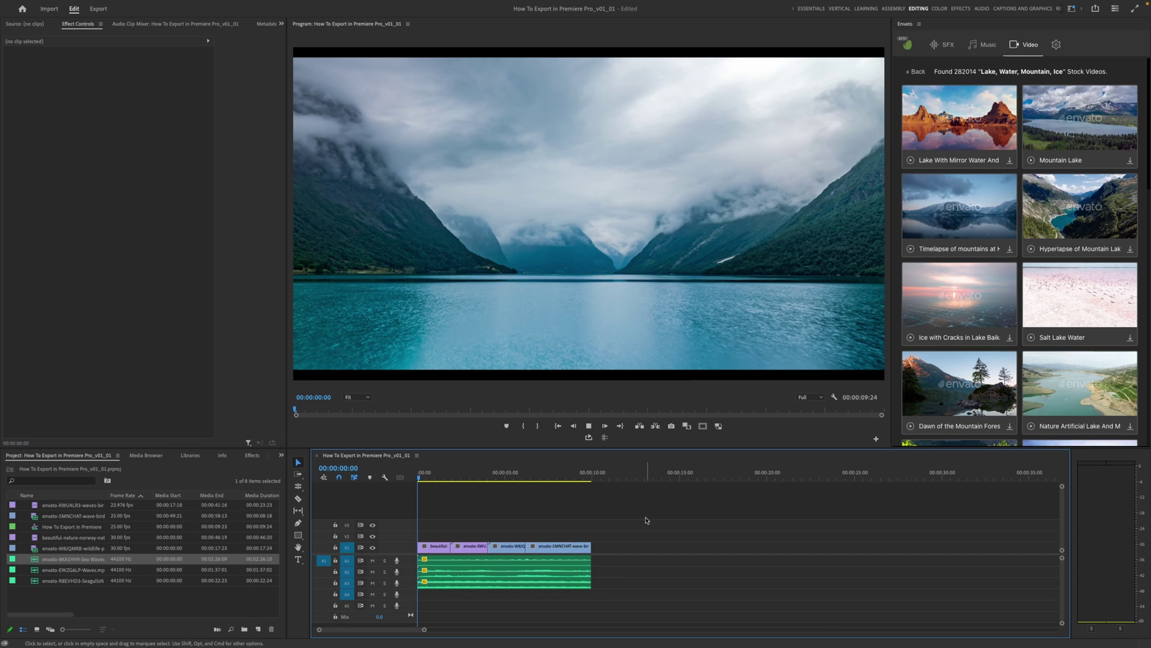
key(space)
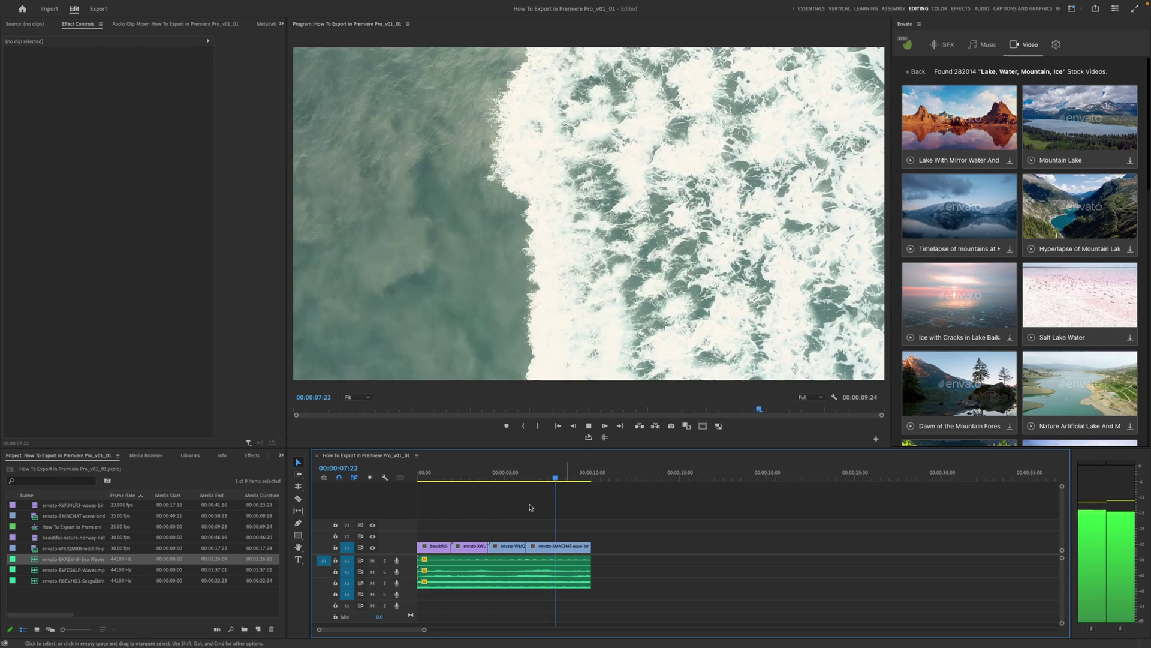
click(436, 552)
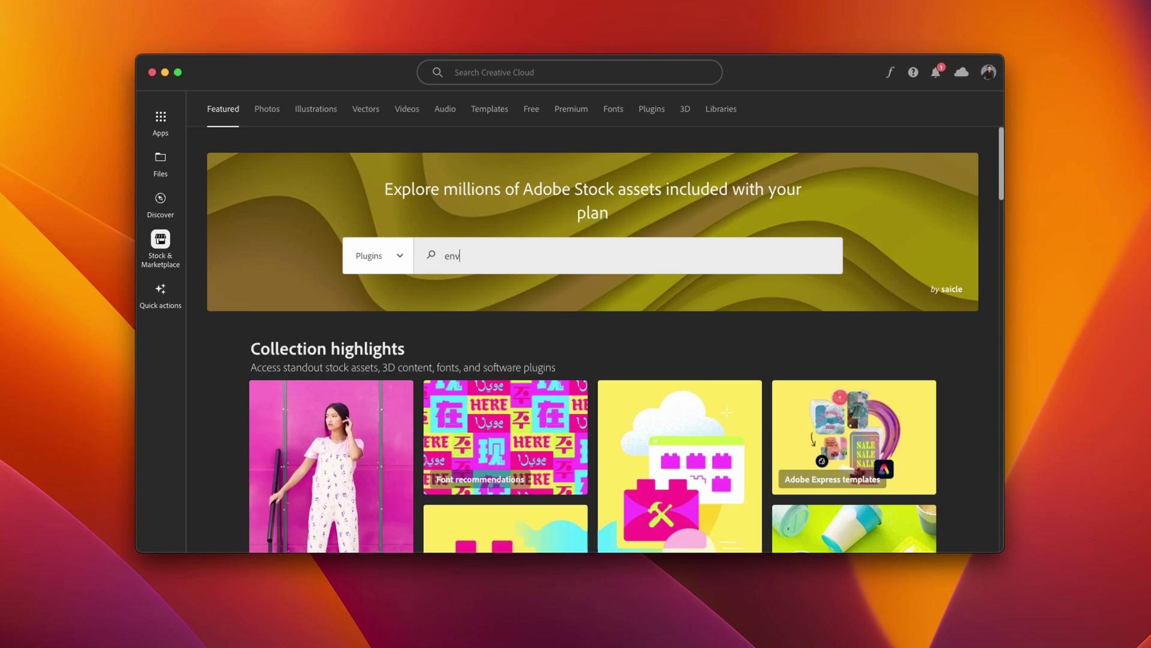
Step: Search for 'ato' plugins and view the Envato plugin's details
text(ato)
key(Return)
click(446, 254)
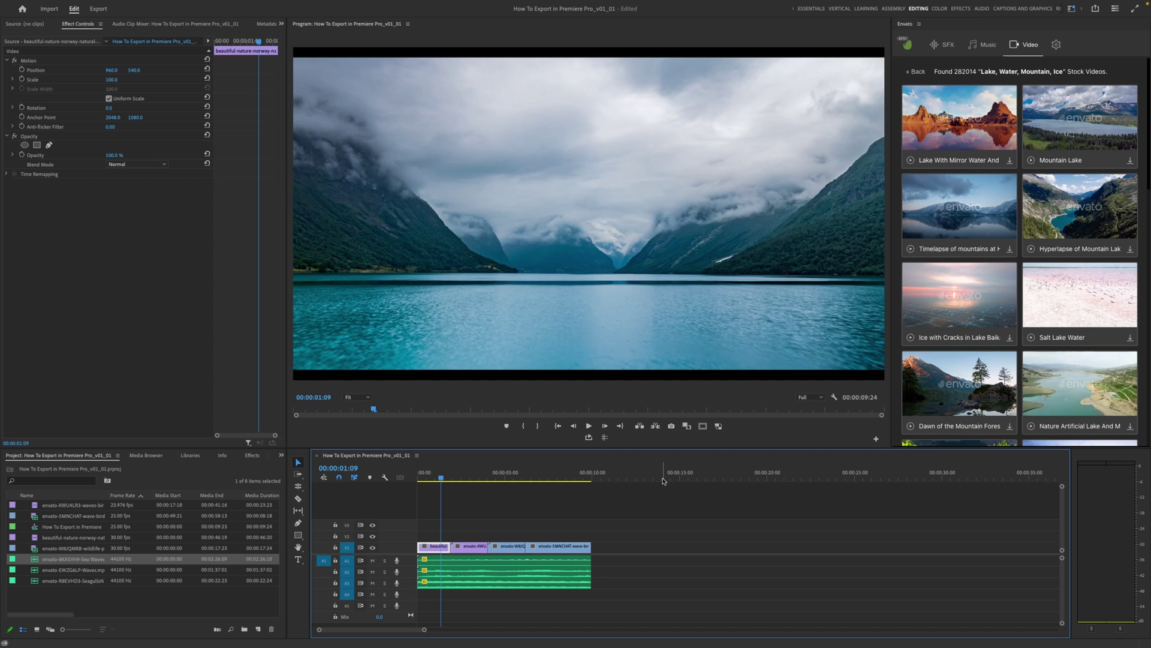
Step: Mark the out point at the end of the last clip
drag(447, 474, 542, 474)
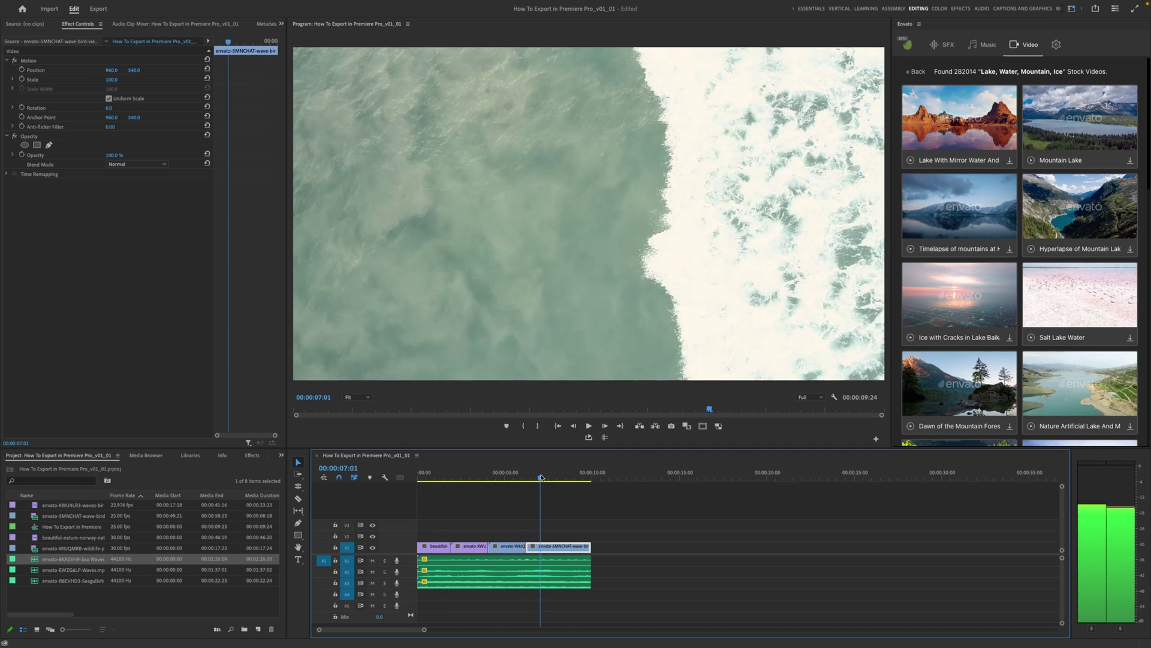
click(719, 473)
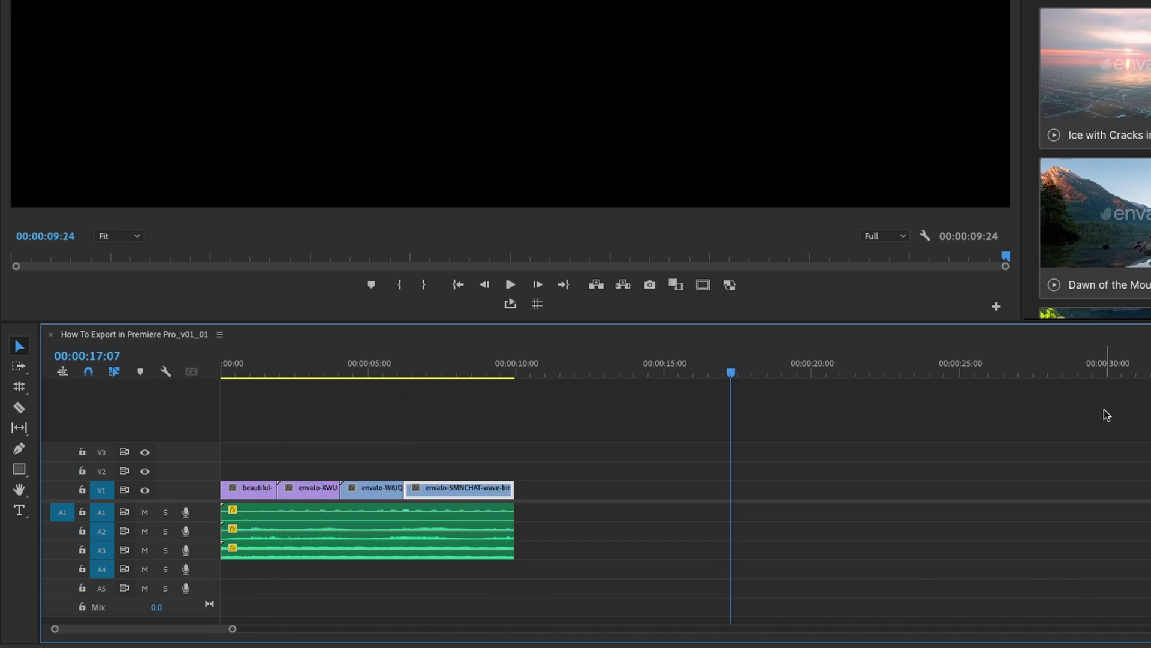
key(Up)
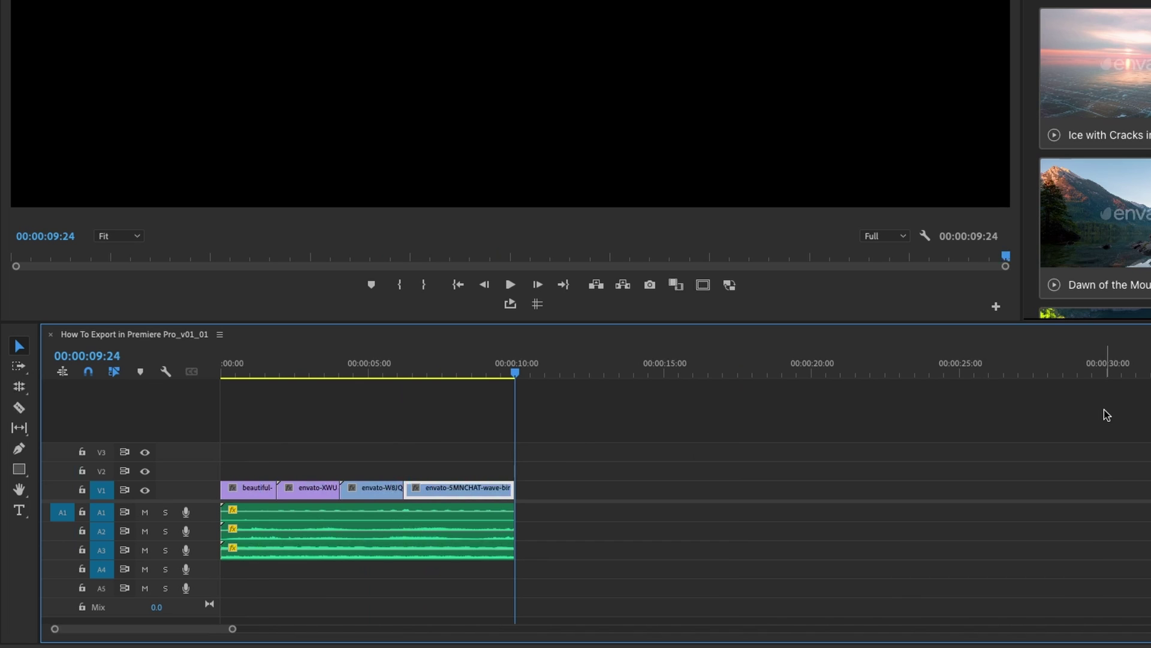
key(o)
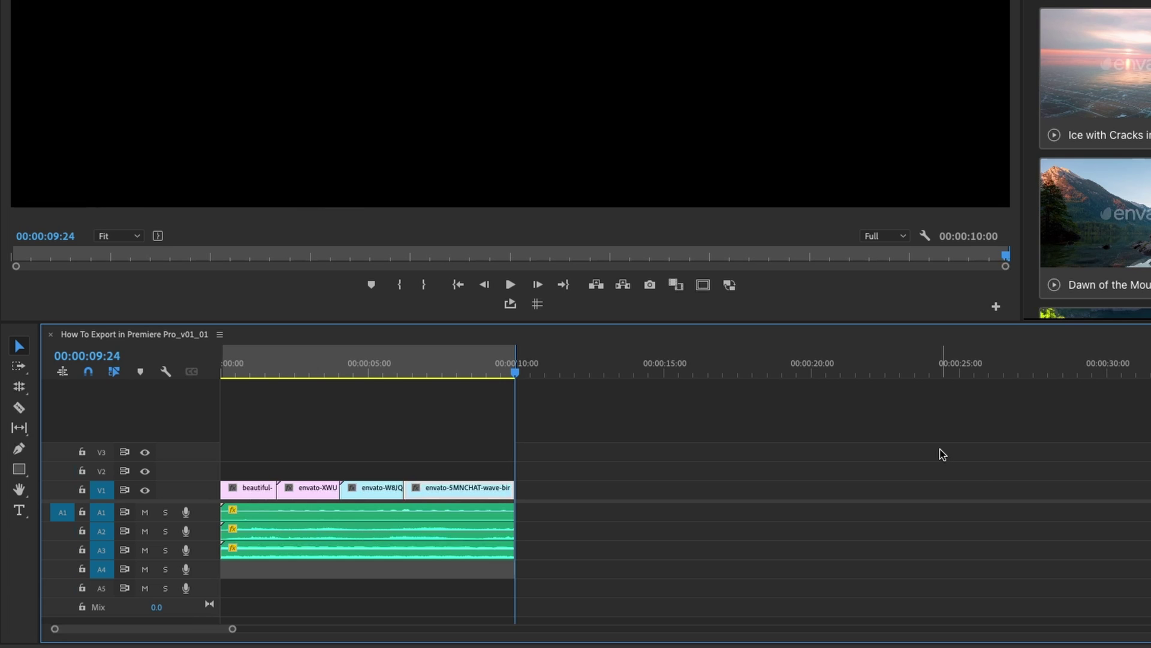
Step: Set the in point at 00:00:00:00, moving it from 06:03 to the sequence start
click(401, 368)
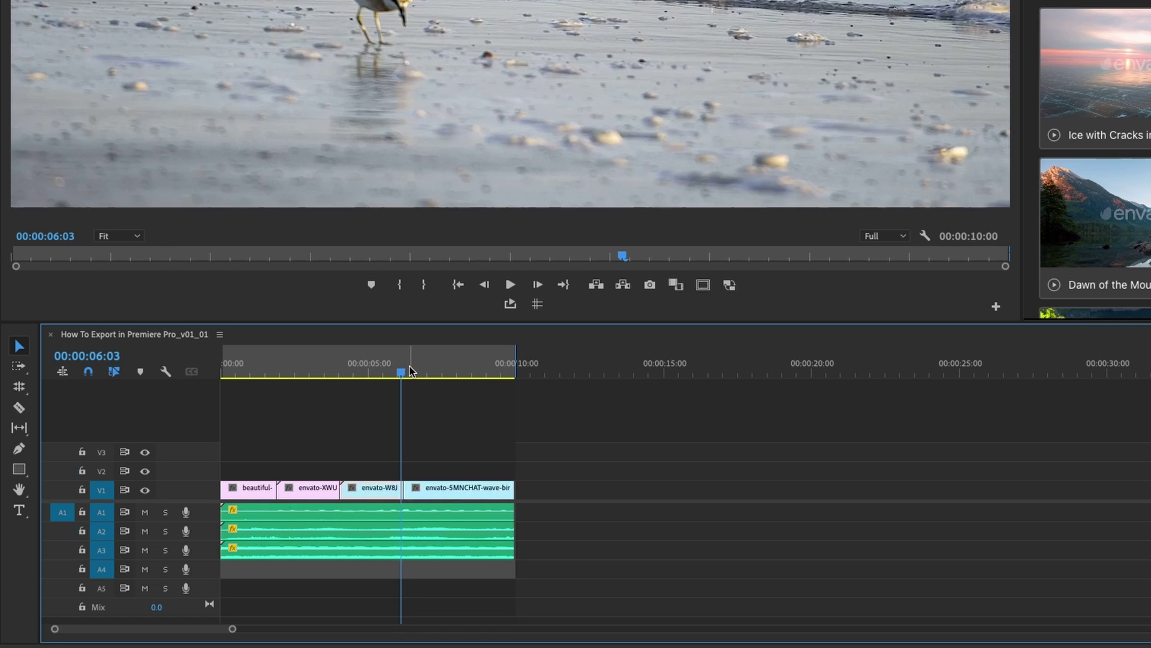
key(i)
drag(419, 367, 200, 364)
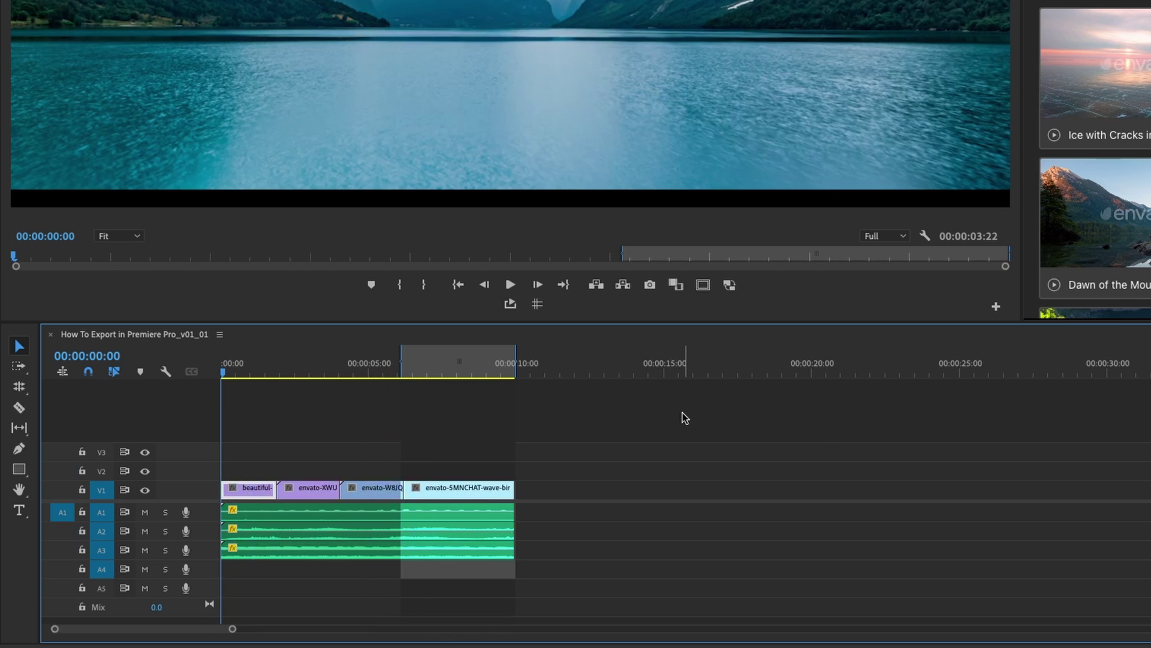
key(i)
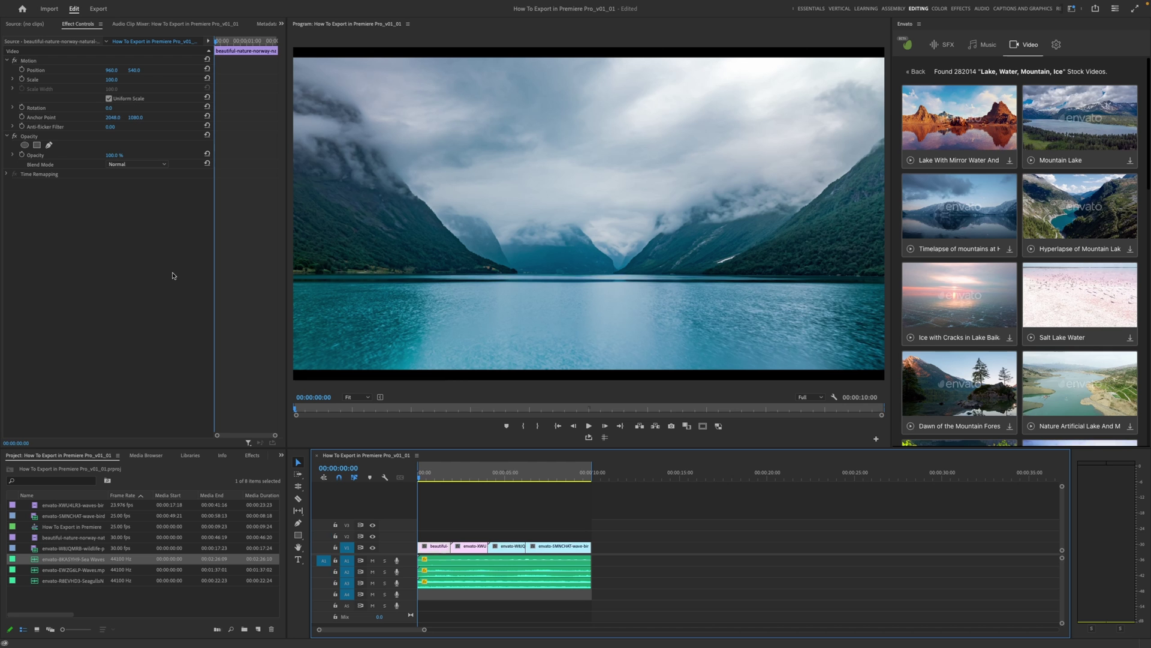
Step: Open the Export page with H.264 Media File output using Cmd+M
key(super+m)
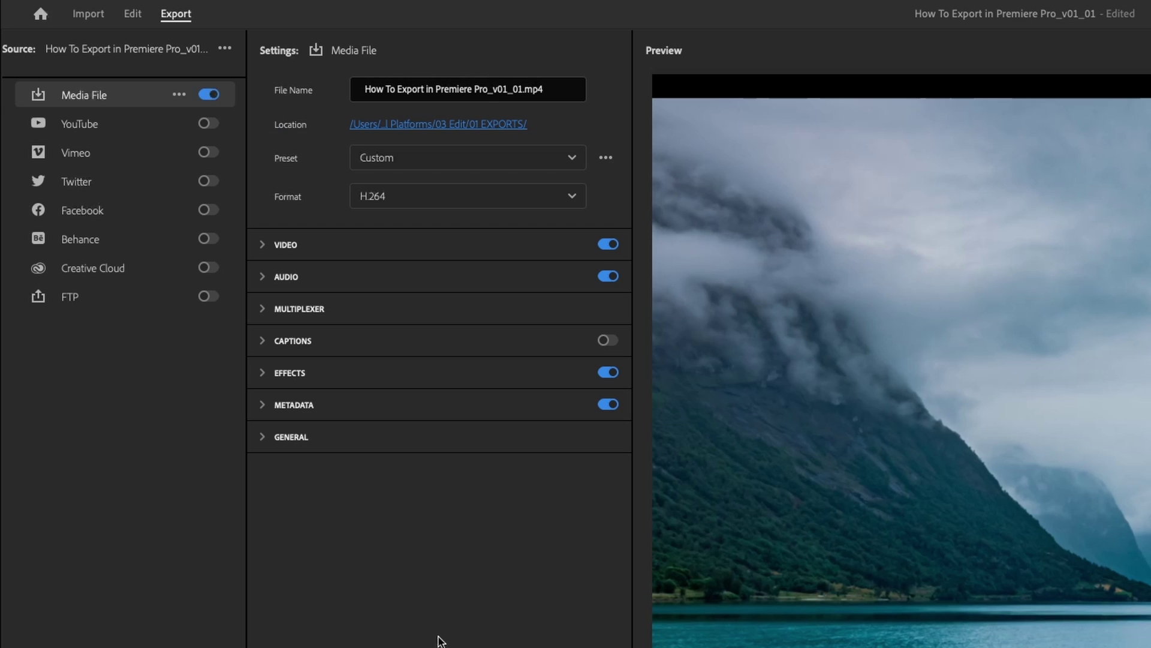
Step: Choose the High Quality 1080p HD preset and keep H.264 as the format
click(524, 163)
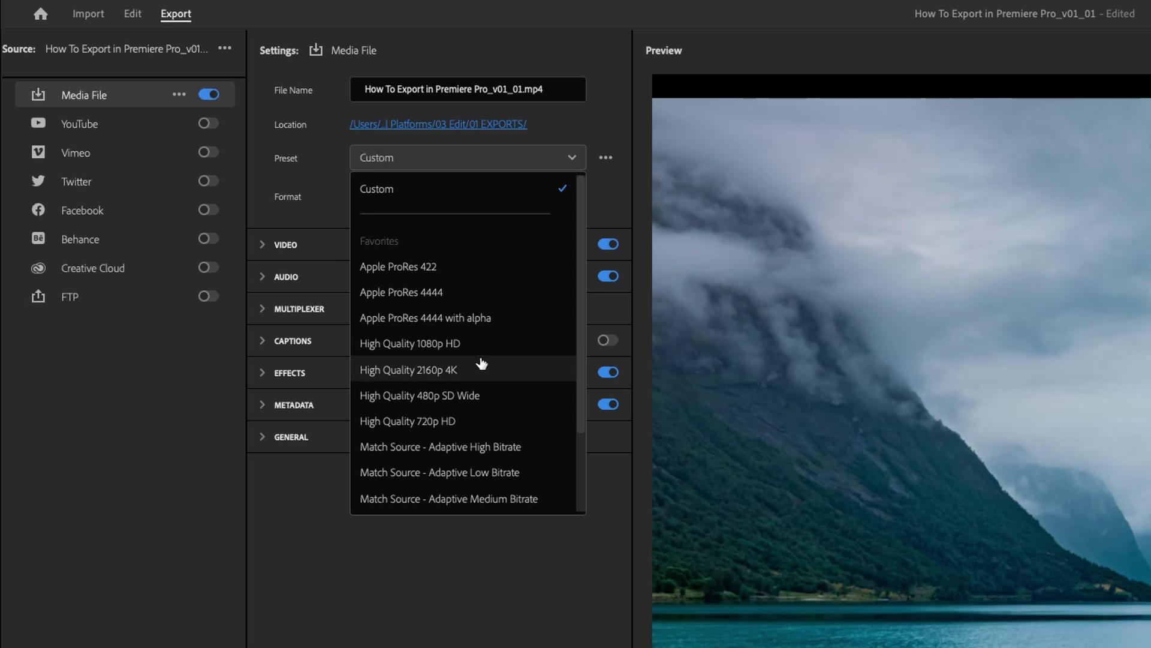
click(489, 341)
click(463, 203)
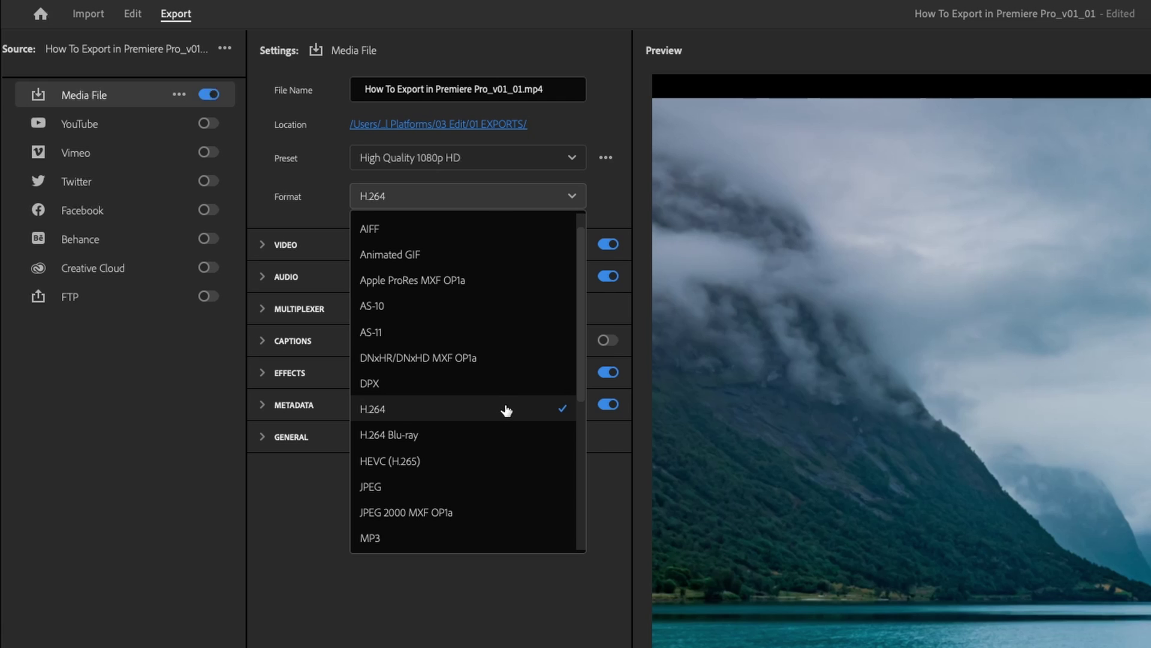
click(507, 410)
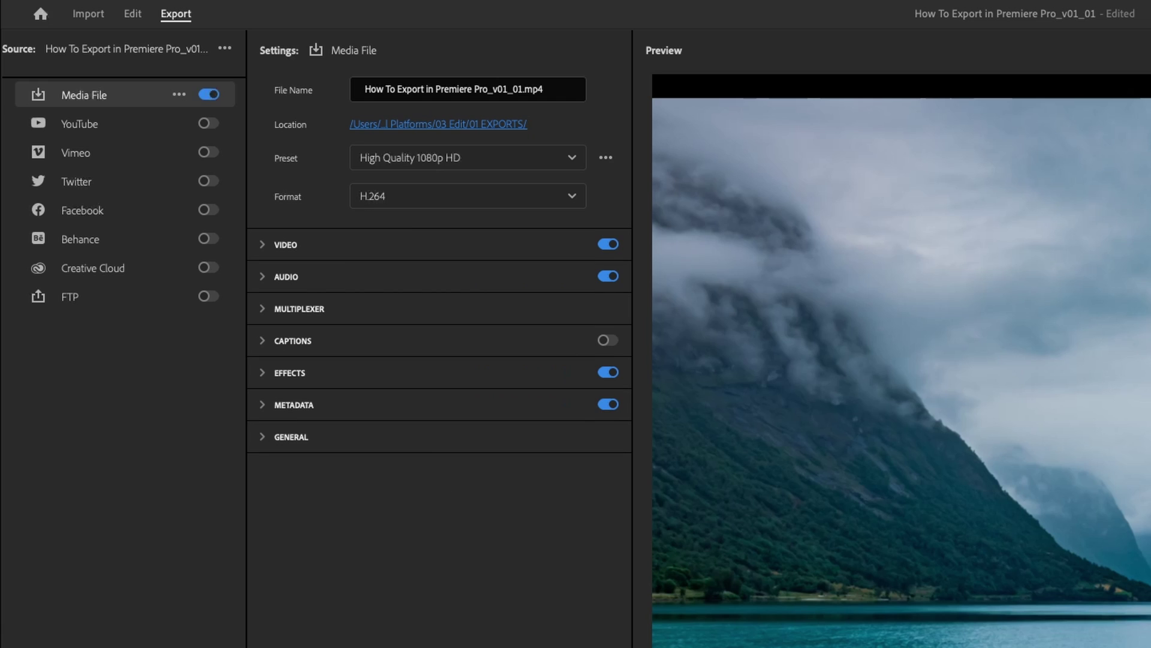
Step: Match the export video settings to the Full HD 25 fps source, then show the audio settings
click(263, 247)
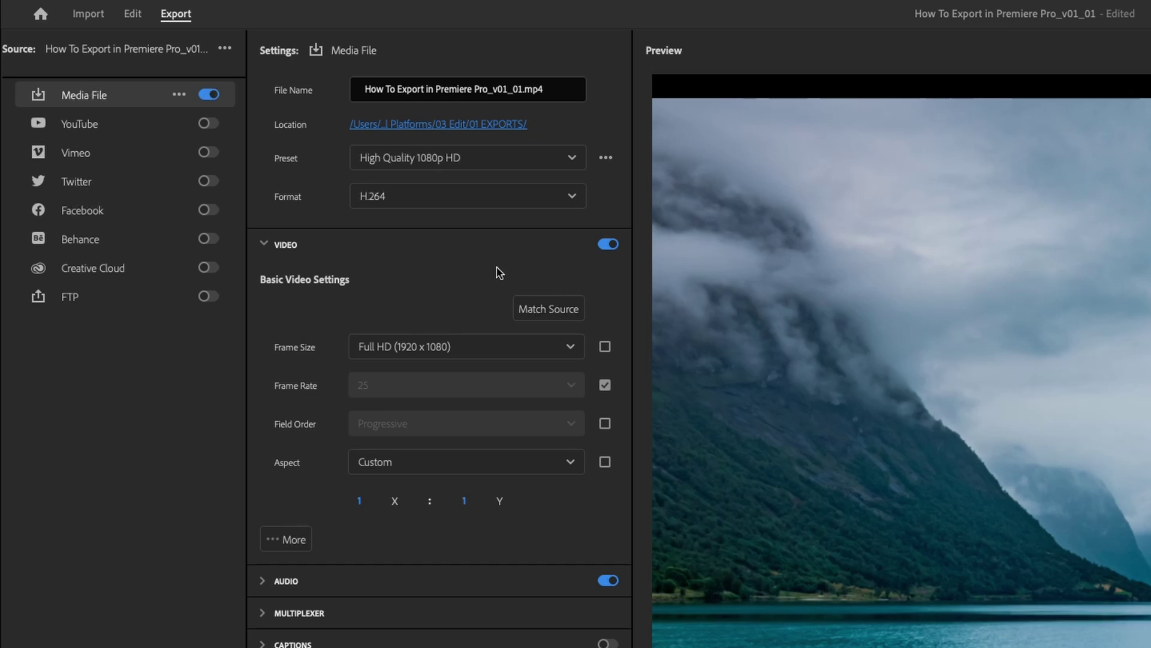
click(549, 315)
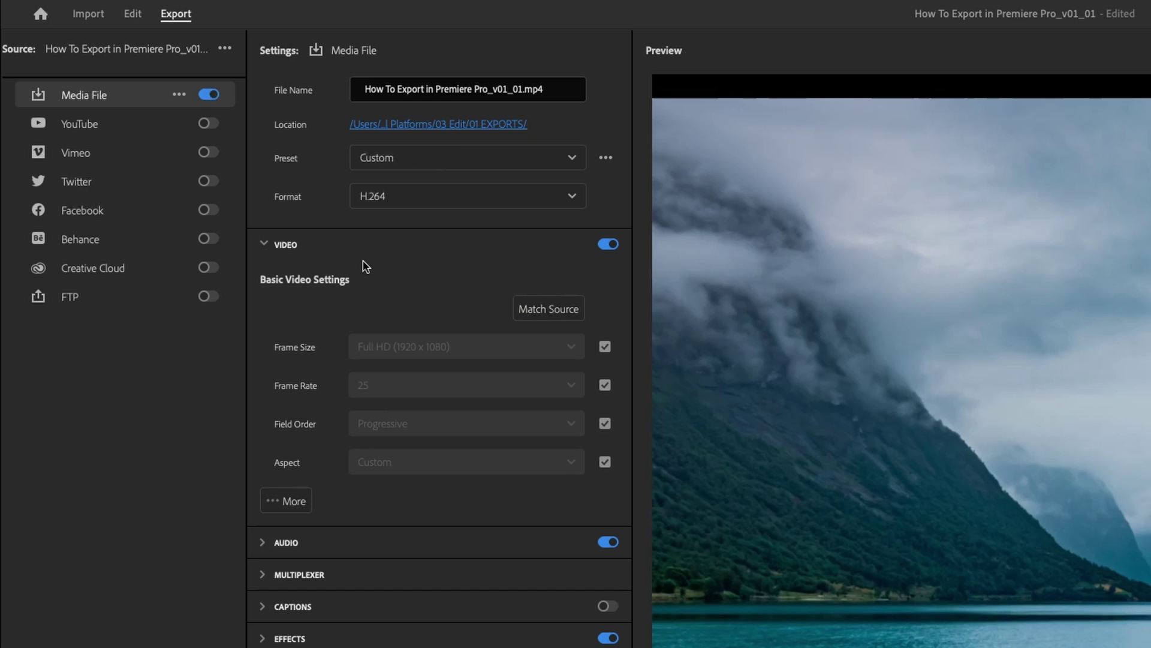
click(262, 543)
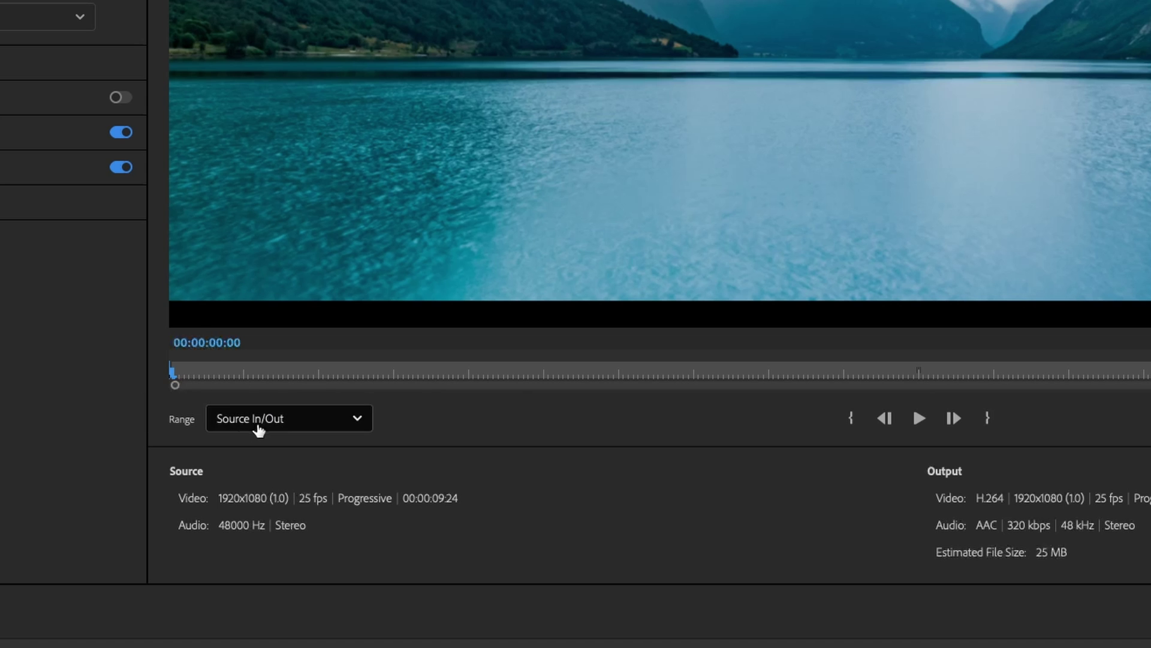
Step: Keep Source In/Out as the range and export the H.264 MP4
click(333, 427)
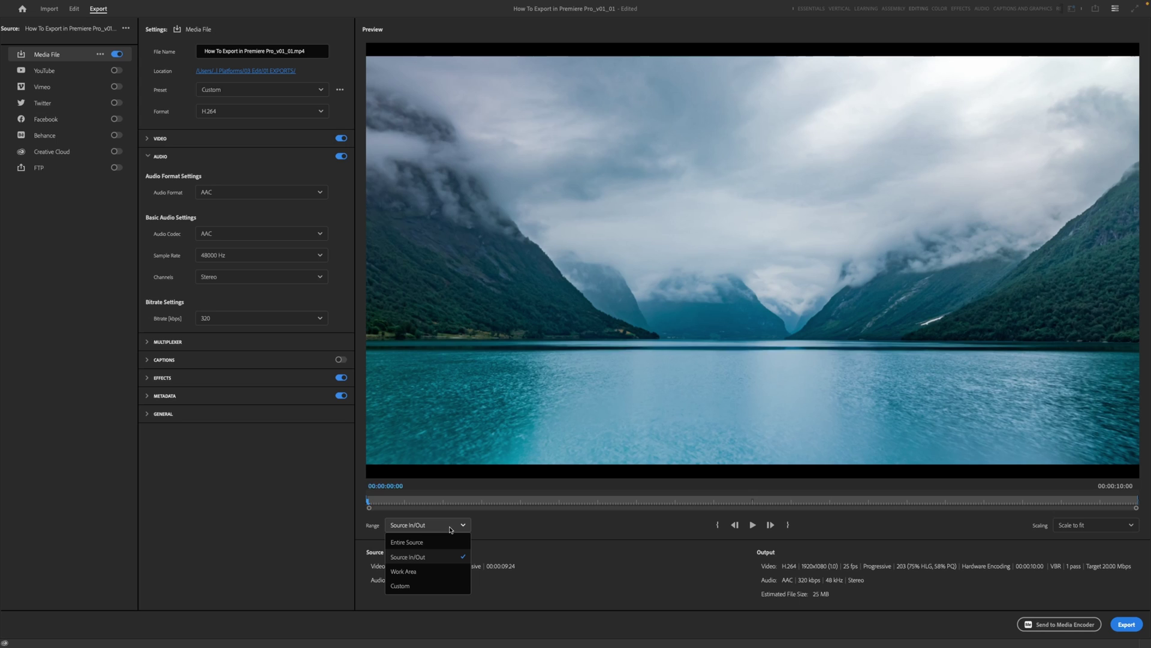
click(506, 534)
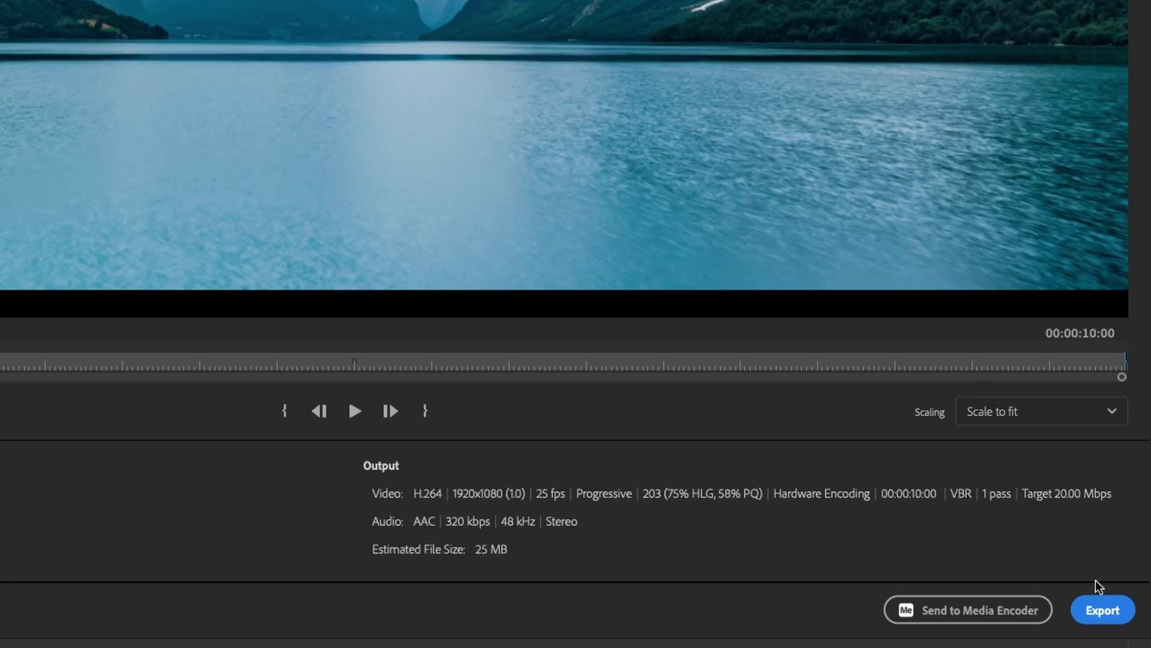
click(1127, 624)
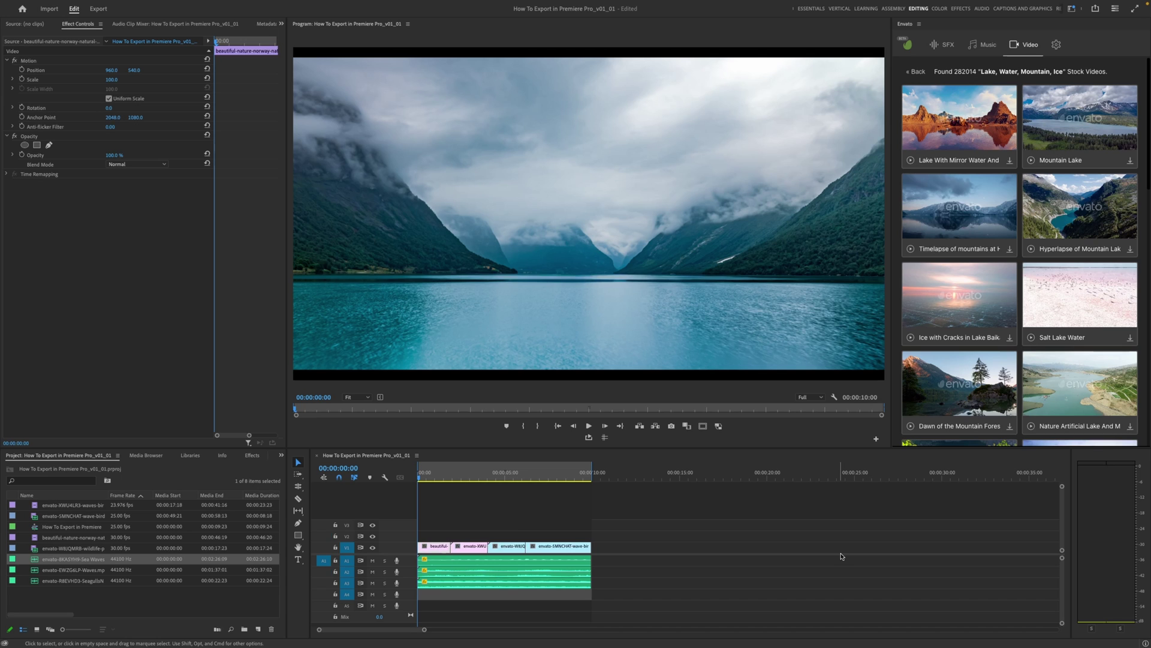
Step: Reopen export settings with the Apple ProRes 422 preset and QuickTime format
key(super+m)
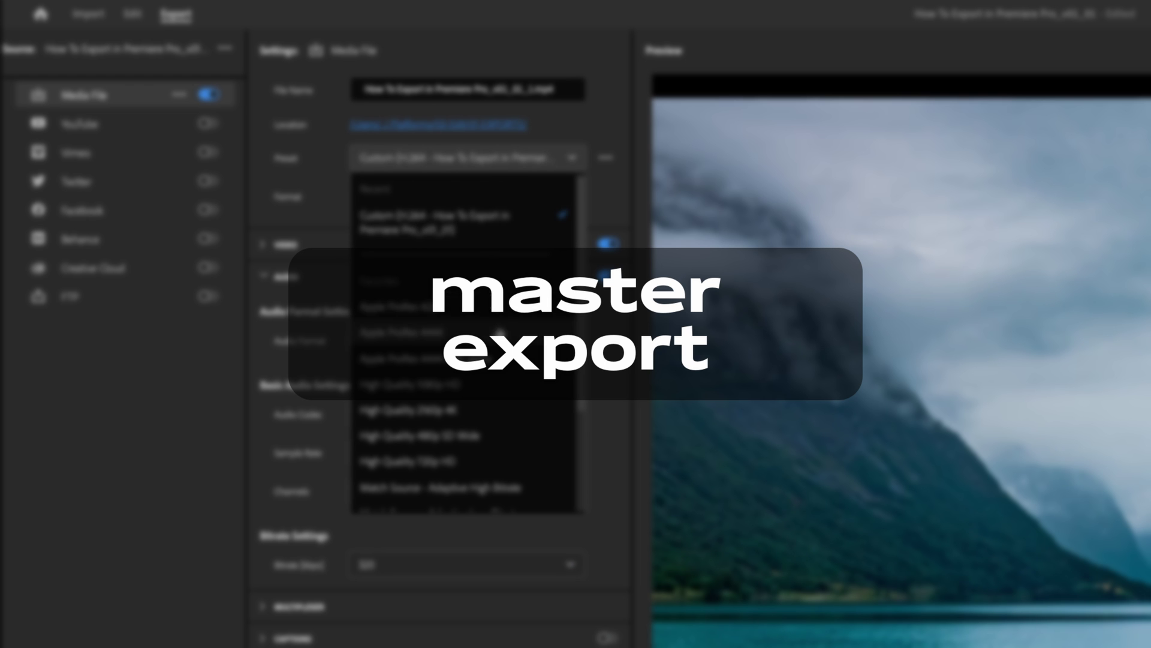
click(501, 306)
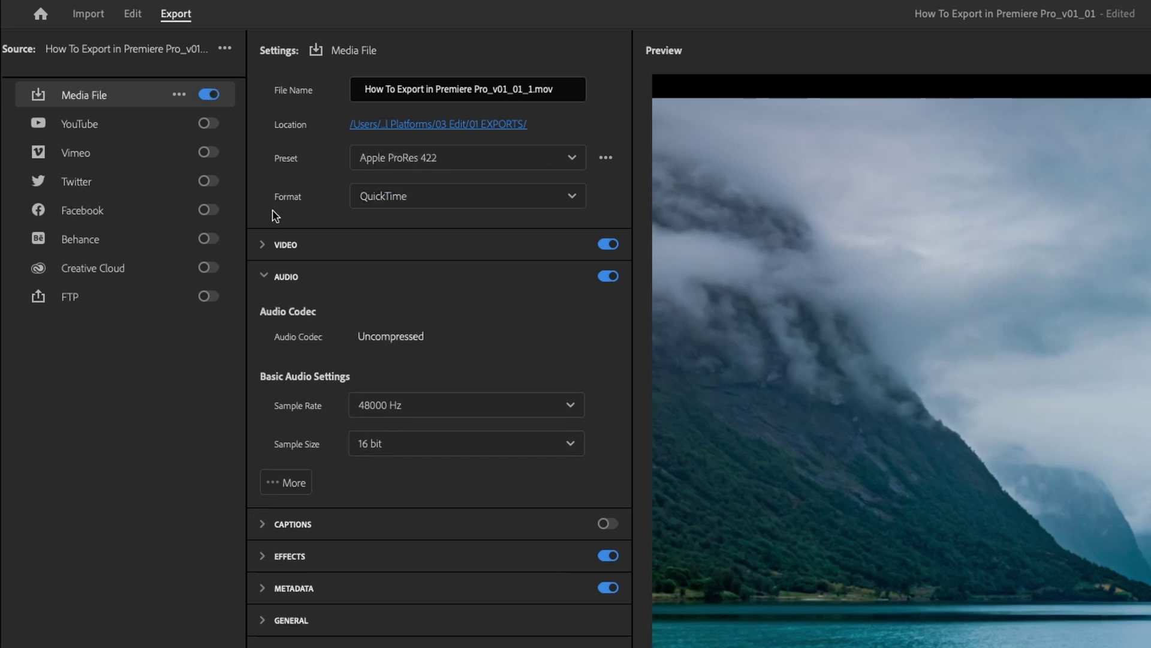
click(420, 201)
scroll(391, 540, down, 2)
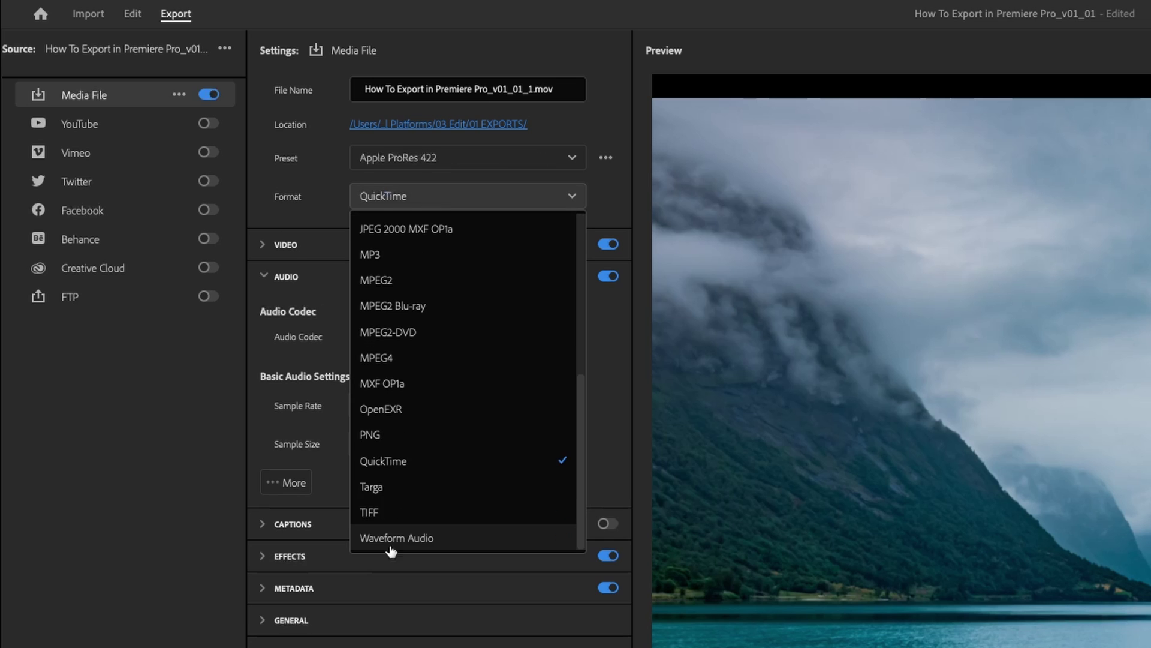
click(398, 466)
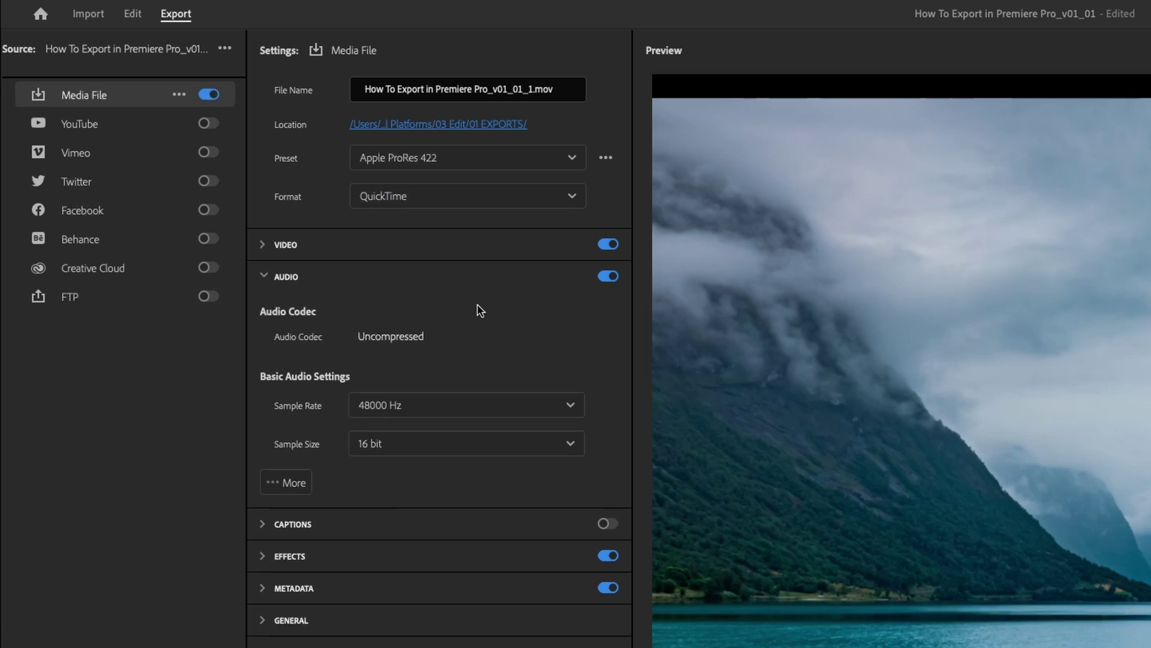
Step: Match the ProRes video to the source, set audio sample size to 32 bit, and export
click(259, 245)
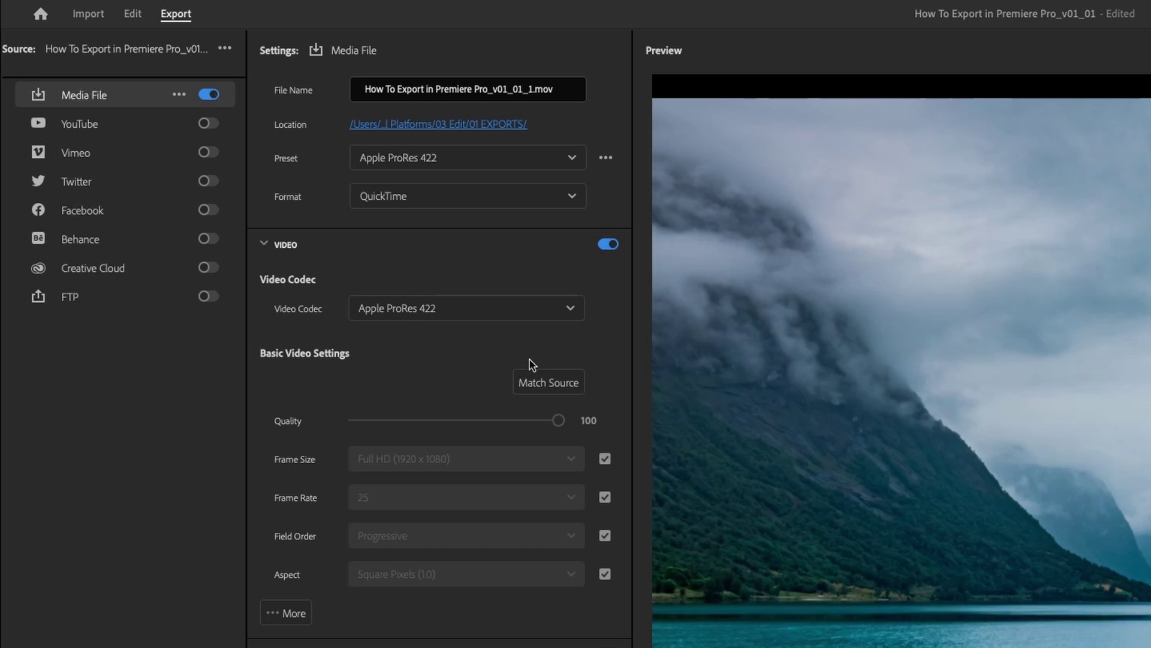
click(527, 382)
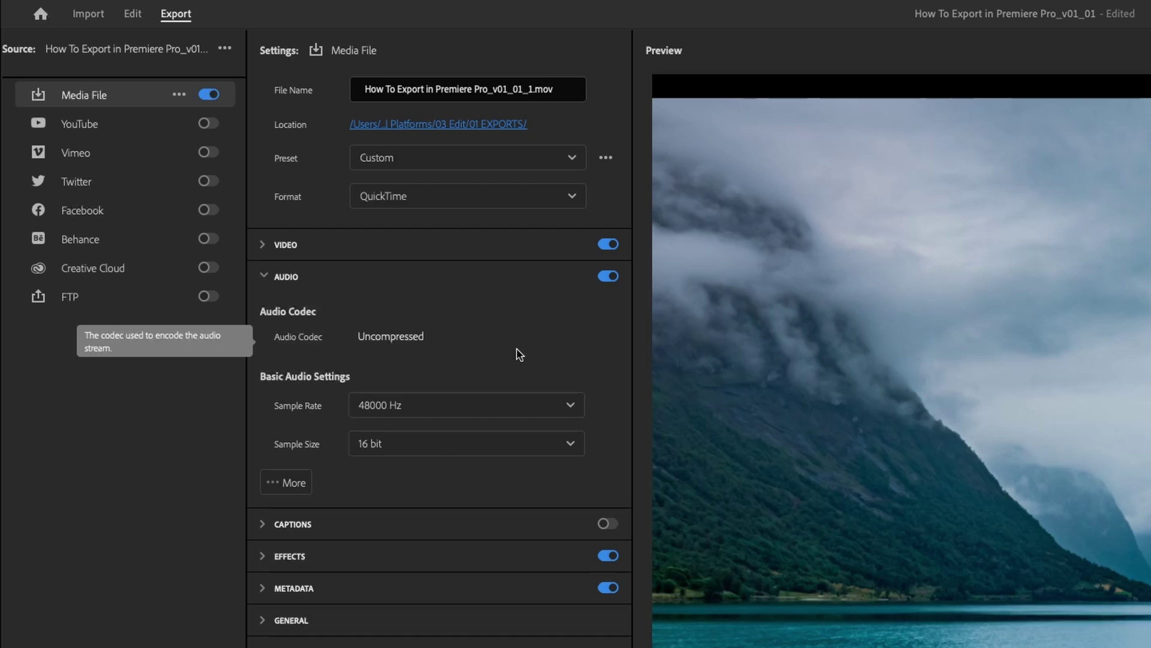
click(480, 454)
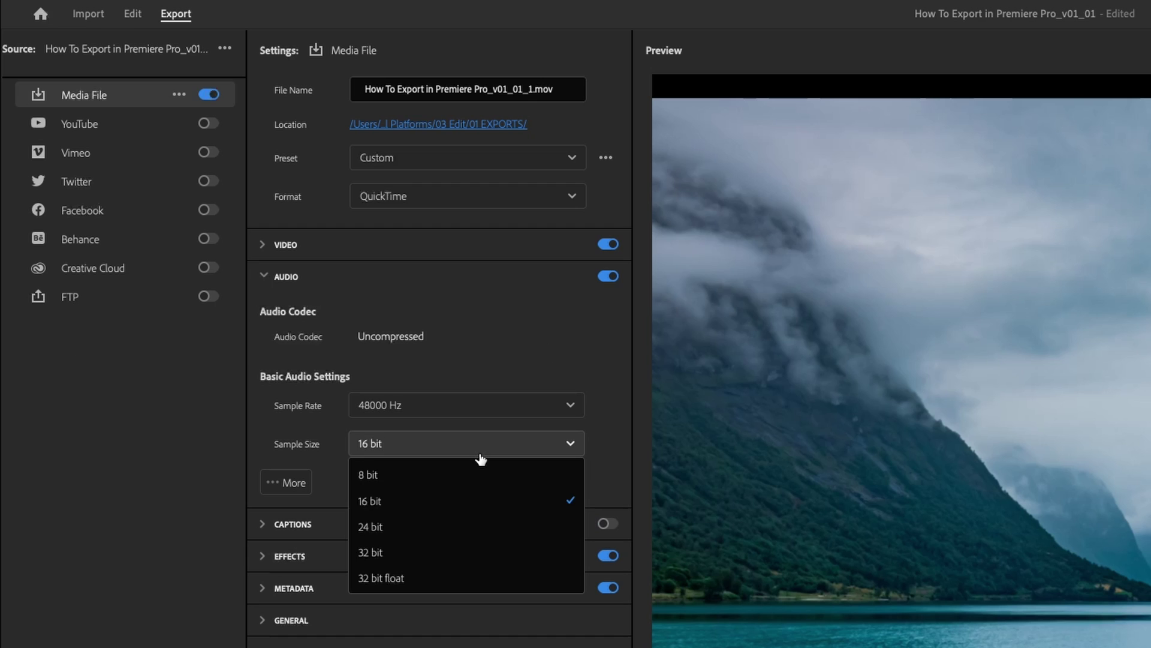
click(442, 550)
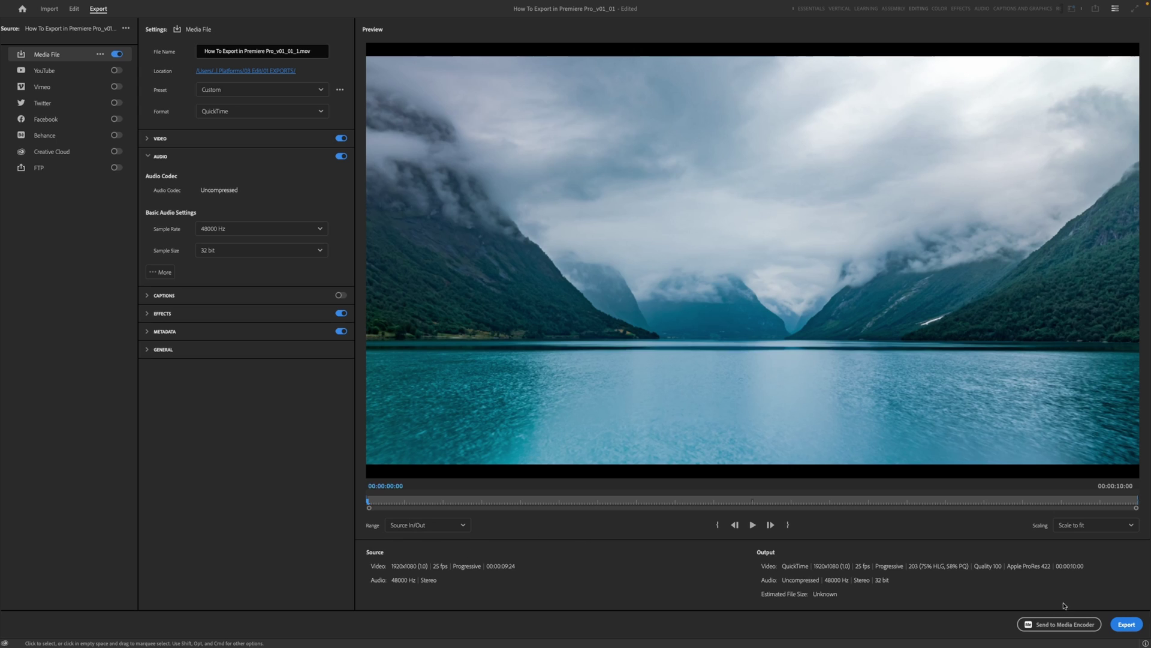
click(1127, 625)
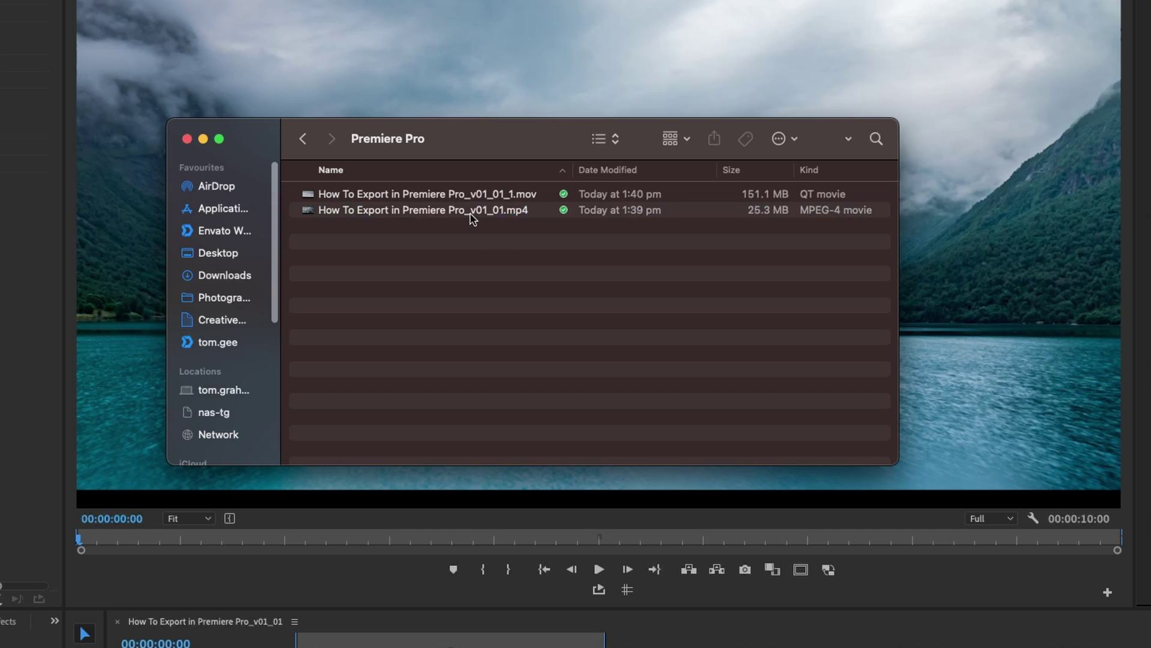
click(472, 213)
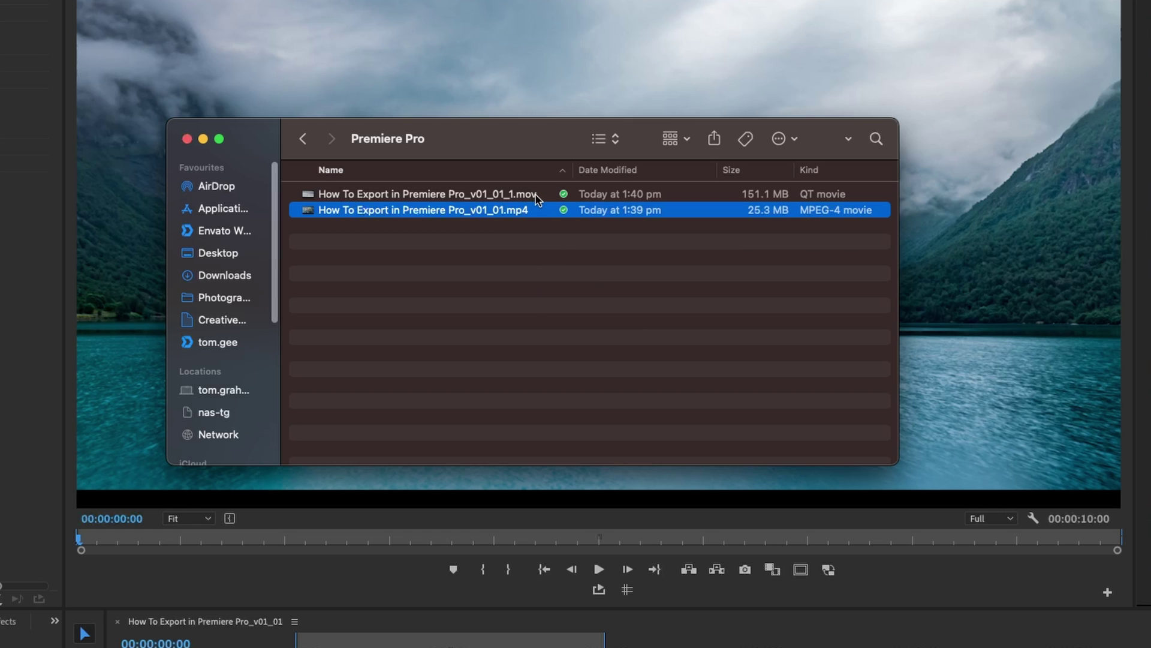
click(746, 198)
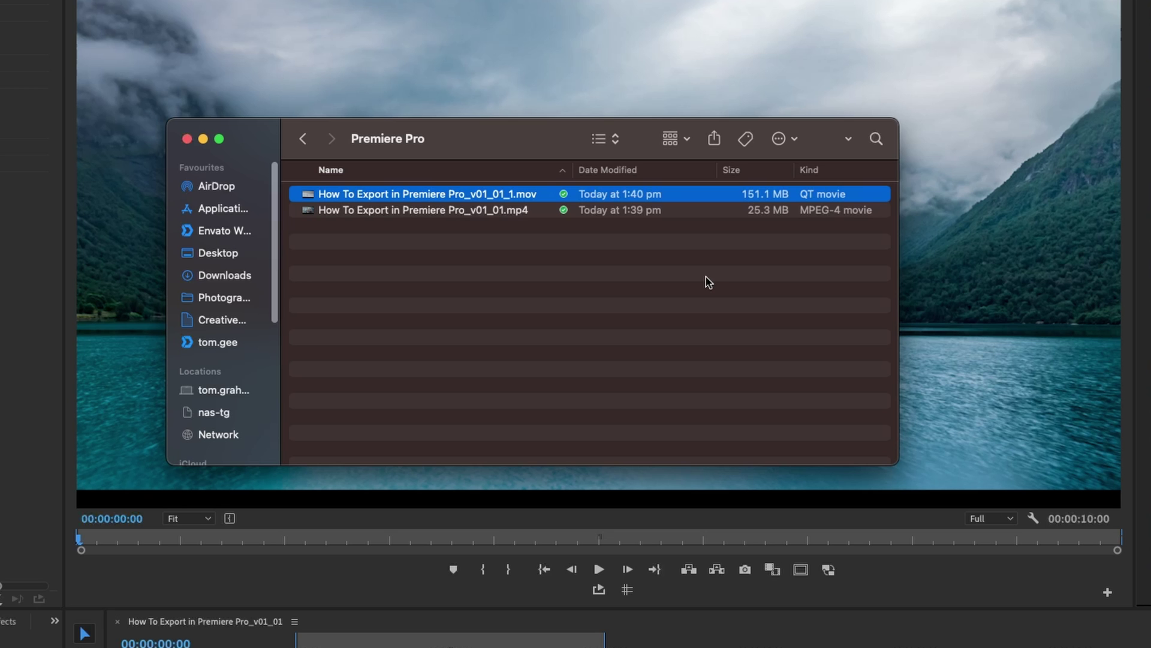
Step: Select the exported MP4 file again
click(738, 211)
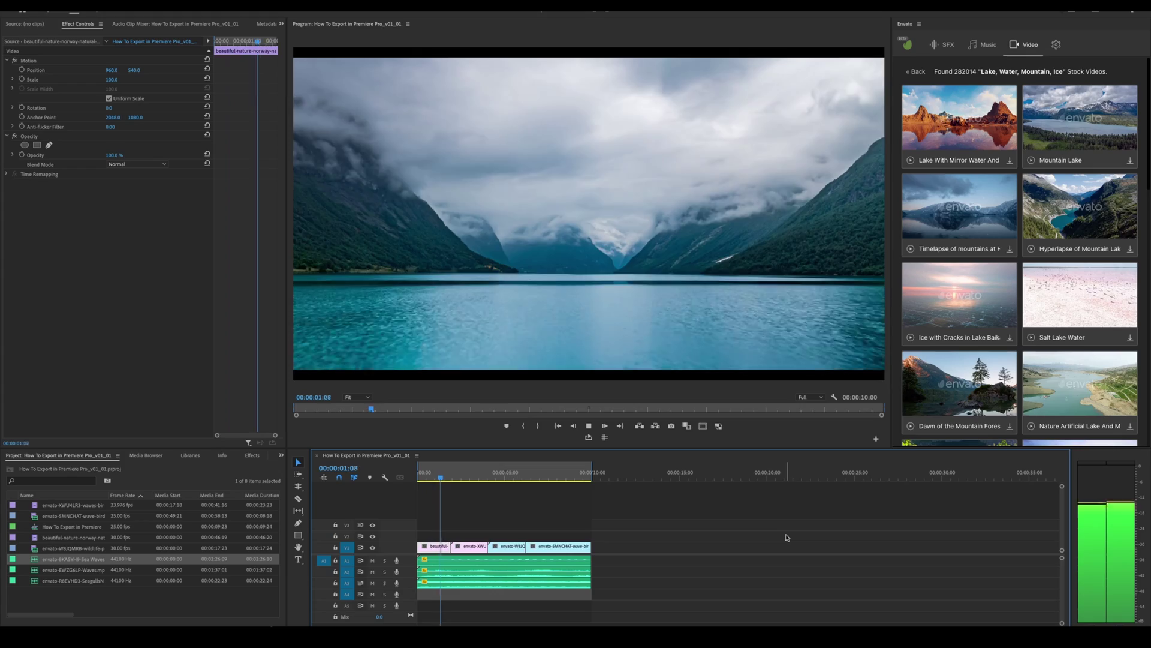